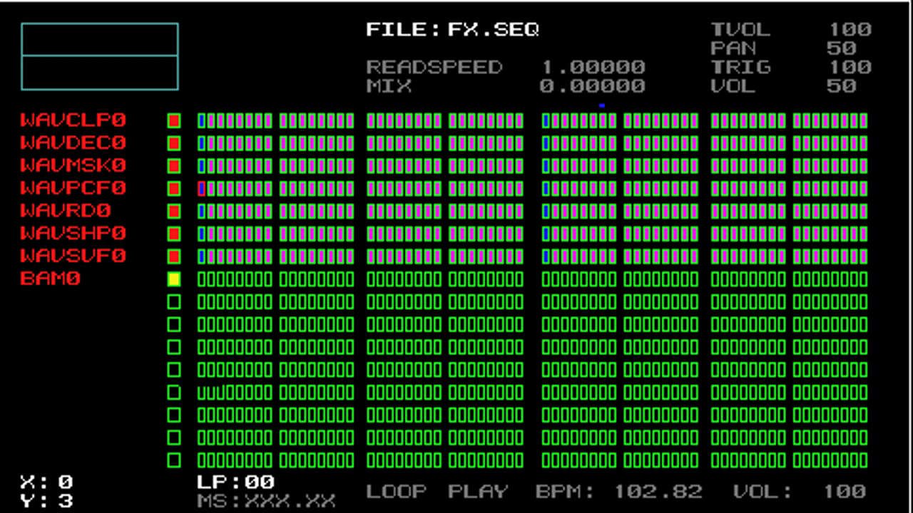
Unmute the WAVPCF0 track and open the parameters of its filter effect.
key(m)
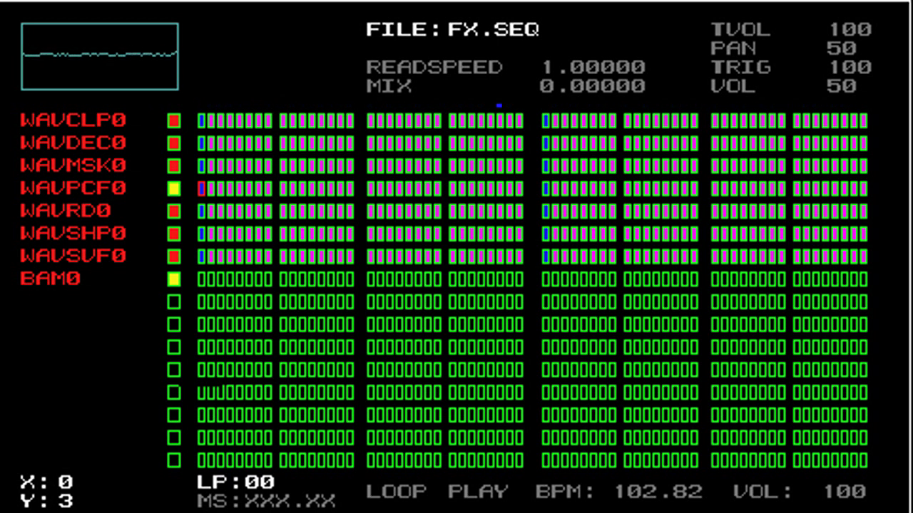
key(Return)
key(Down)
key(Return)
key(Down)
key(Down)
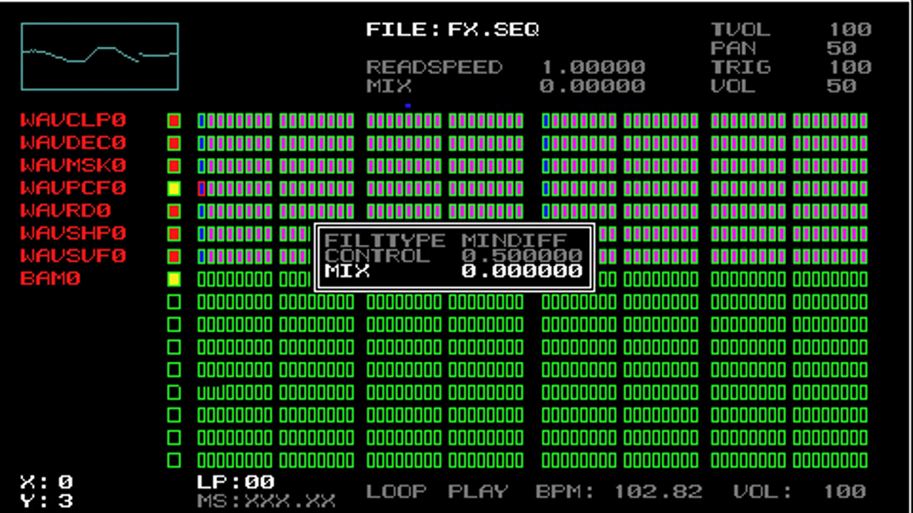
Raise the mix of the WAVPCF0 MINDIFF filter to 1.000000.
key(Up)
key(Up)
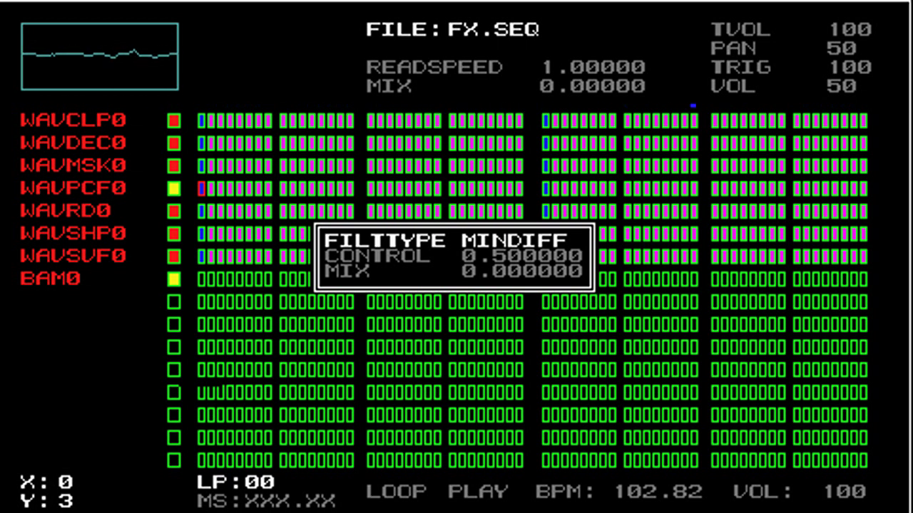
key(Down)
key(Down)
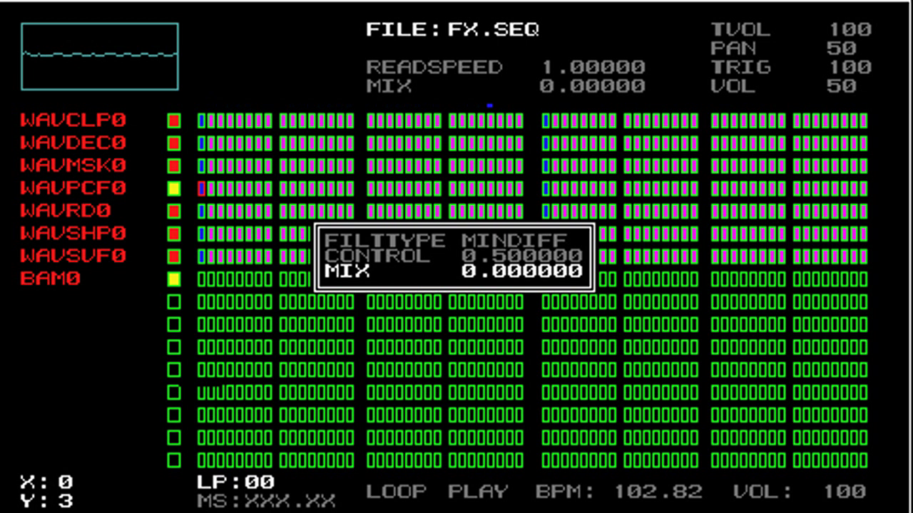
key(Right)
key(Right)
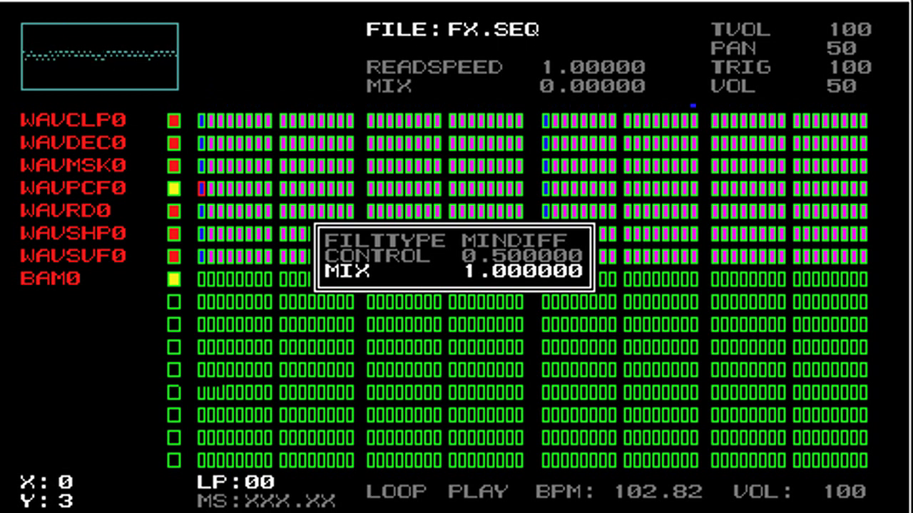
Set the WAVPCF0 filter's control to 0.952000 and change its filter type to PC-OR.
key(Up)
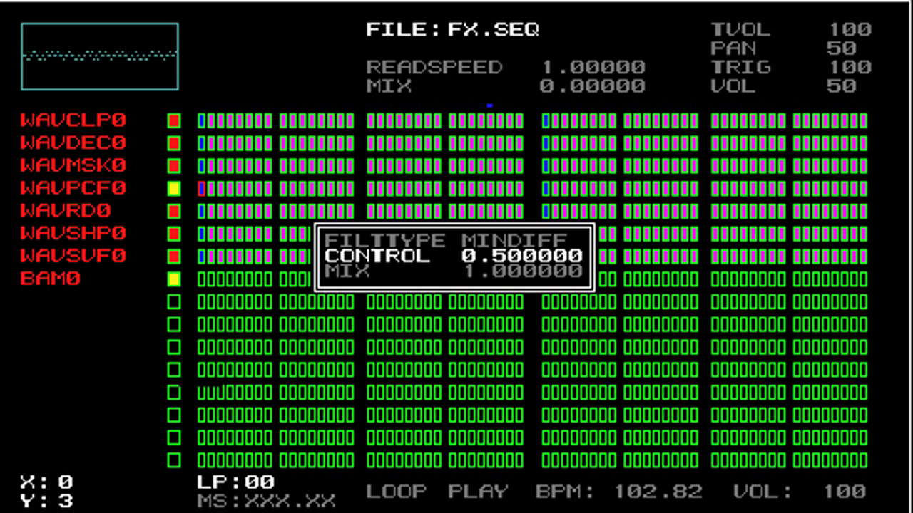
drag(74, 0, 82, 0)
drag(74, 107, 70, 4)
key(Up)
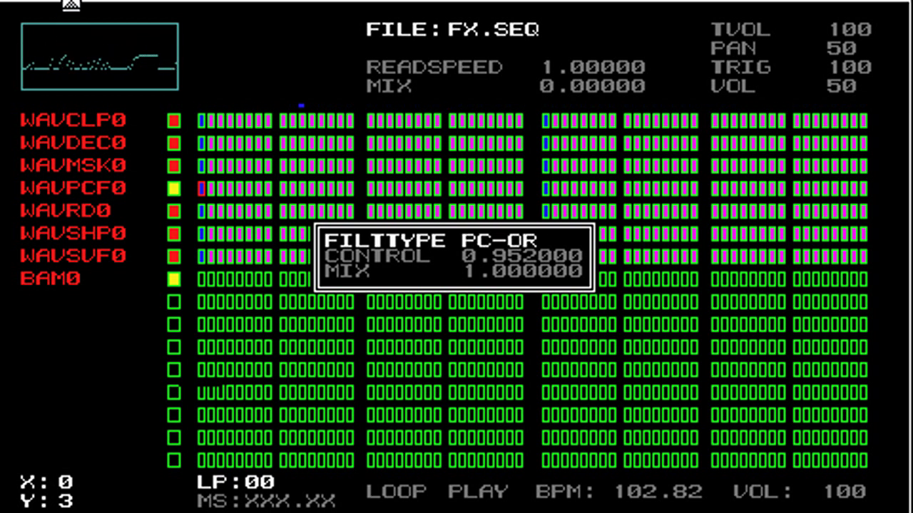
Lower the control of the PC-OR filter gradually to 0.000000.
key(Down)
key(Down)
key(Up)
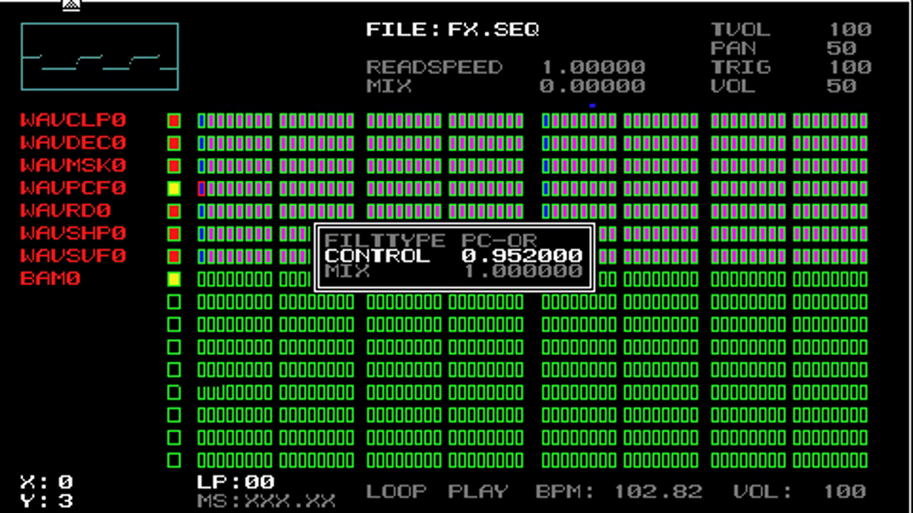
drag(71, 4, 72, 169)
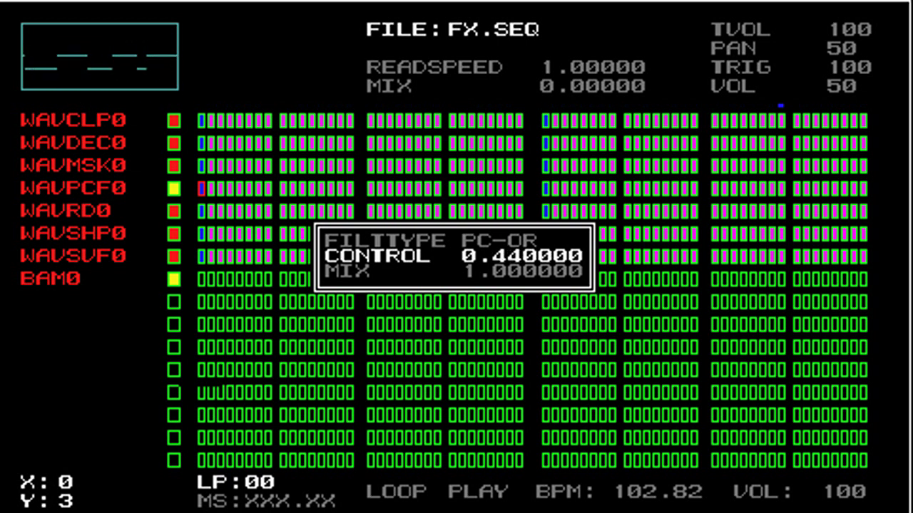
drag(74, 4, 74, 162)
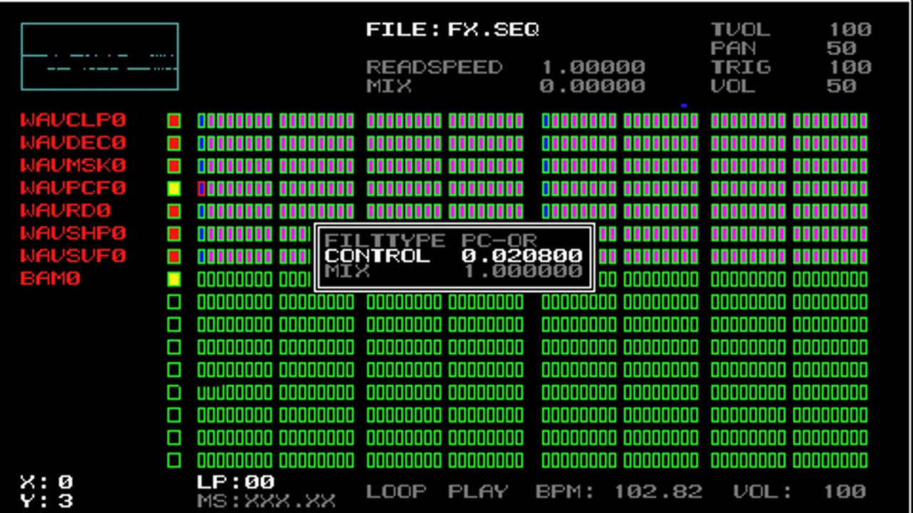
drag(74, 226, 74, 236)
Change the filter type to PC-AND and raise its control gradually to 1.000000.
key(Up)
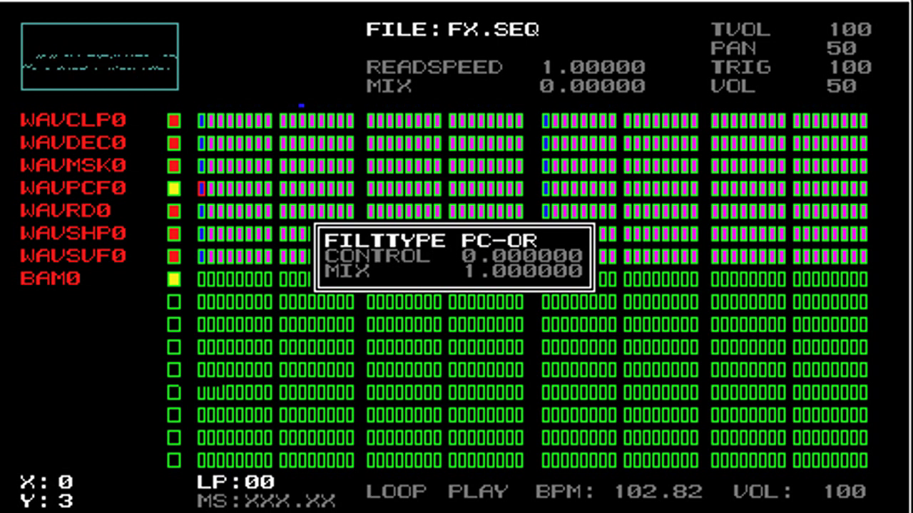
key(Left)
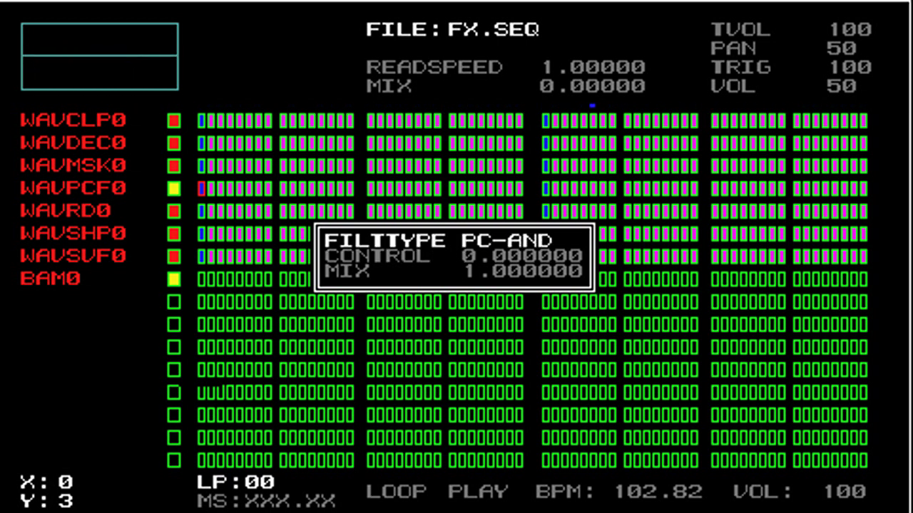
key(Down)
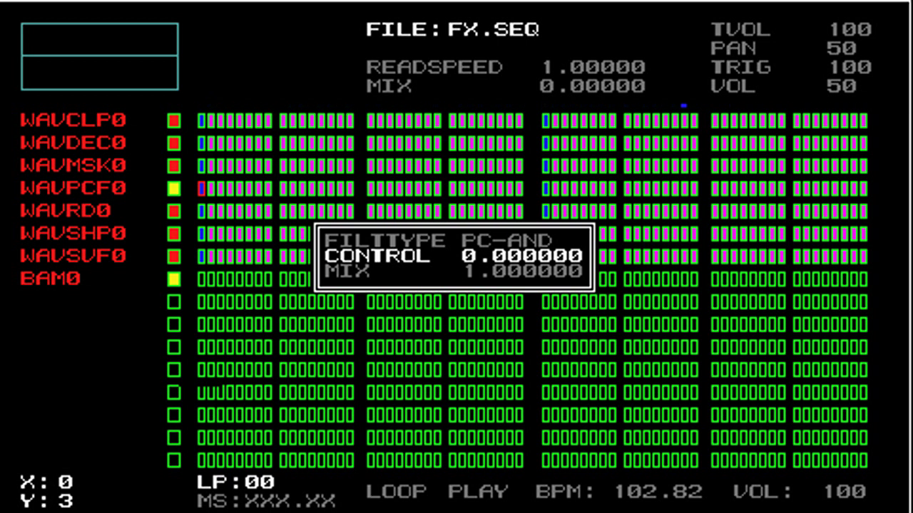
key(Right)
key(Right)
key(Right)
key(Right)
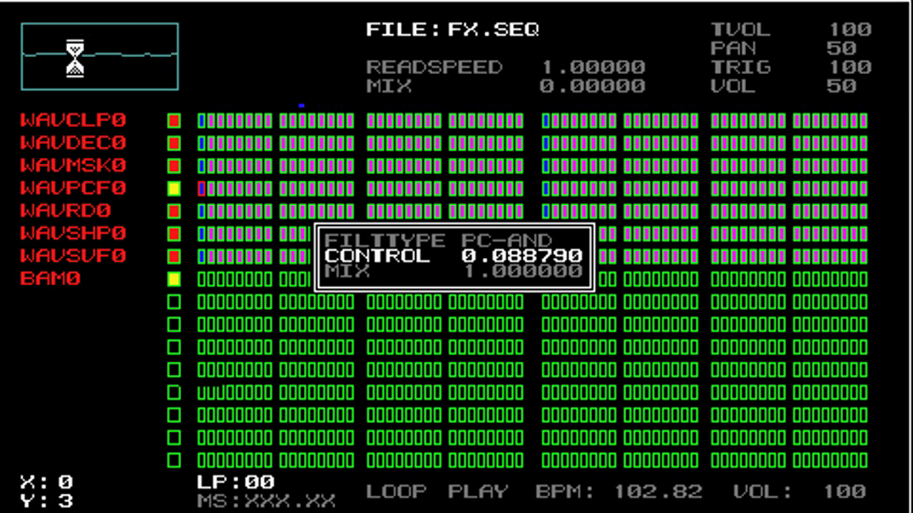
key(Right)
key(Right)
key(Right)
key(Right)
key(Right)
key(Right)
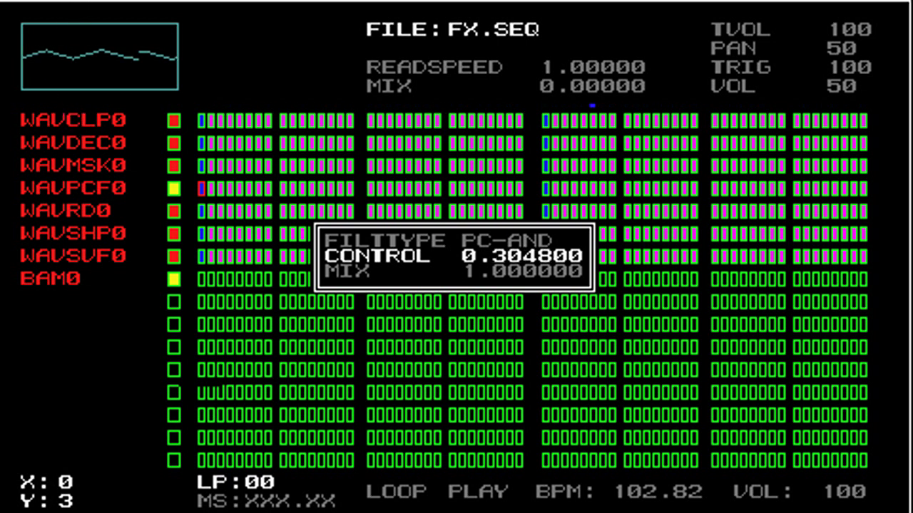
key(Right)
key(Right)
key(Right)
key(Right)
key(Right)
key(Right)
key(Right)
key(Right)
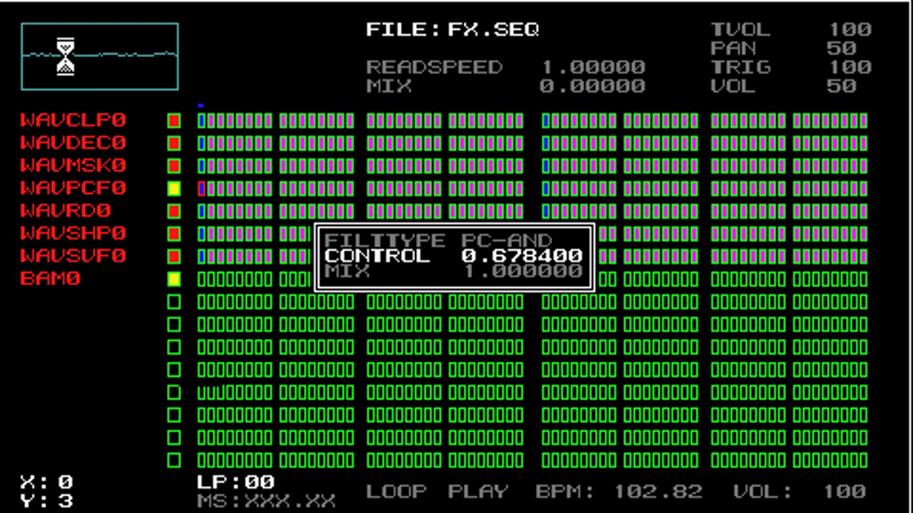
key(Right)
key(Right)
key(Right)
key(Right)
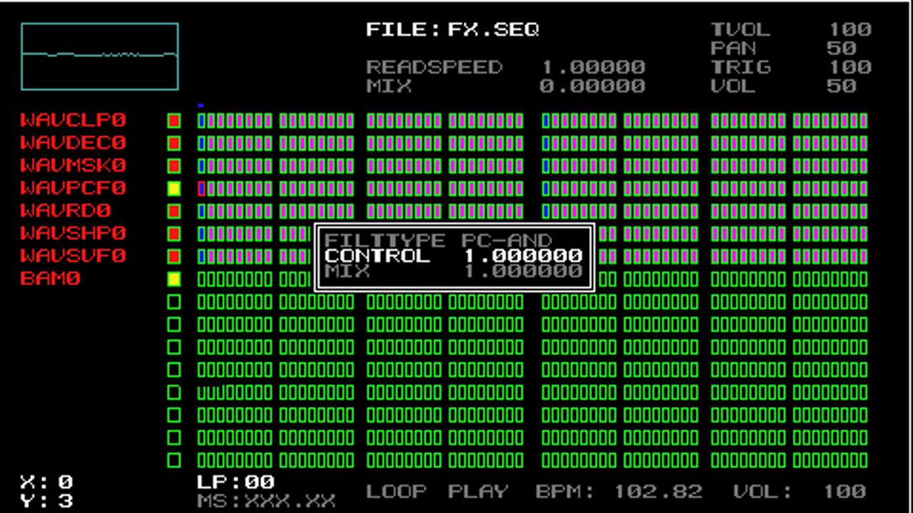
Change the WAVPCF0 filter type to PC-NOT.
key(Up)
key(Down)
key(Up)
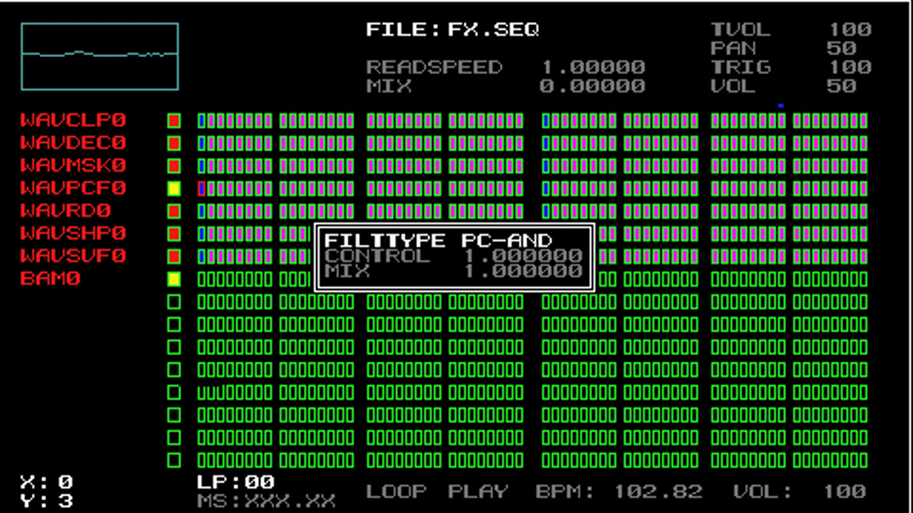
key(Right)
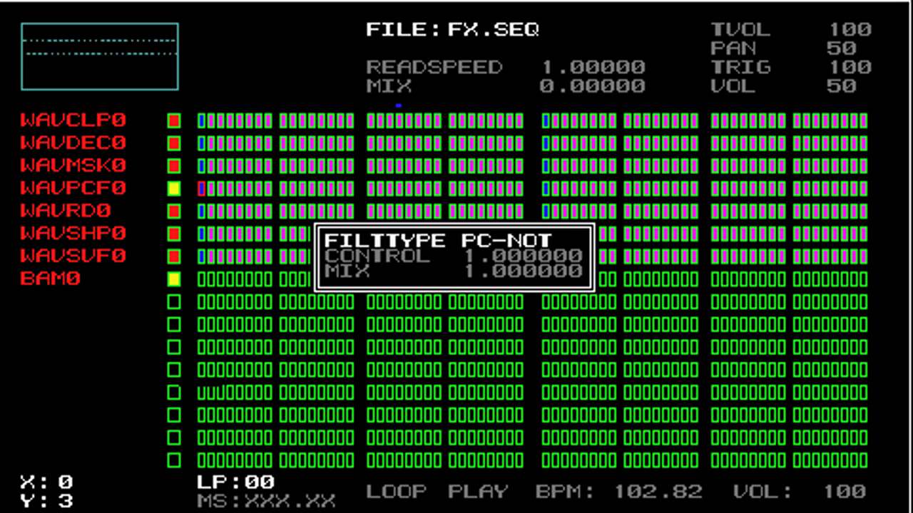
Lower the PC-NOT filter's control gradually to 0.000000, and raise it slightly to 0.028800.
key(Down)
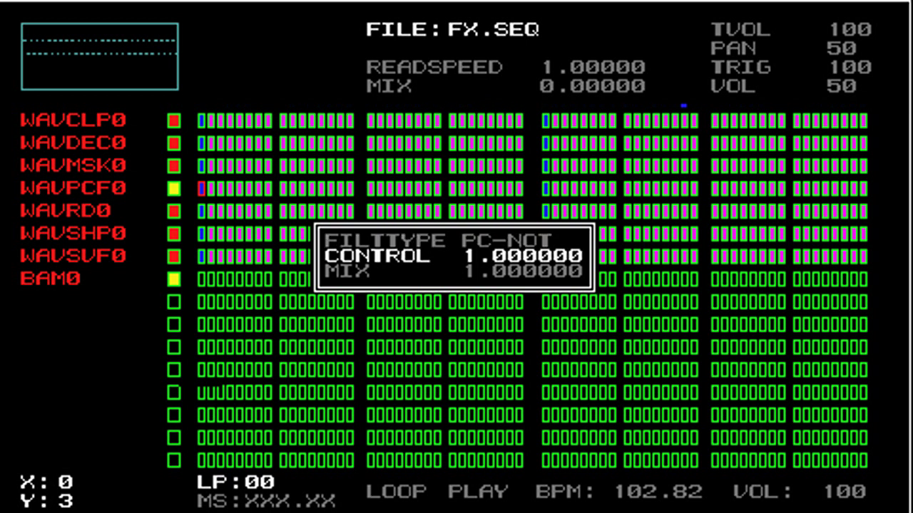
key(Left)
key(Left)
key(Left)
key(Left)
key(Left)
key(Left)
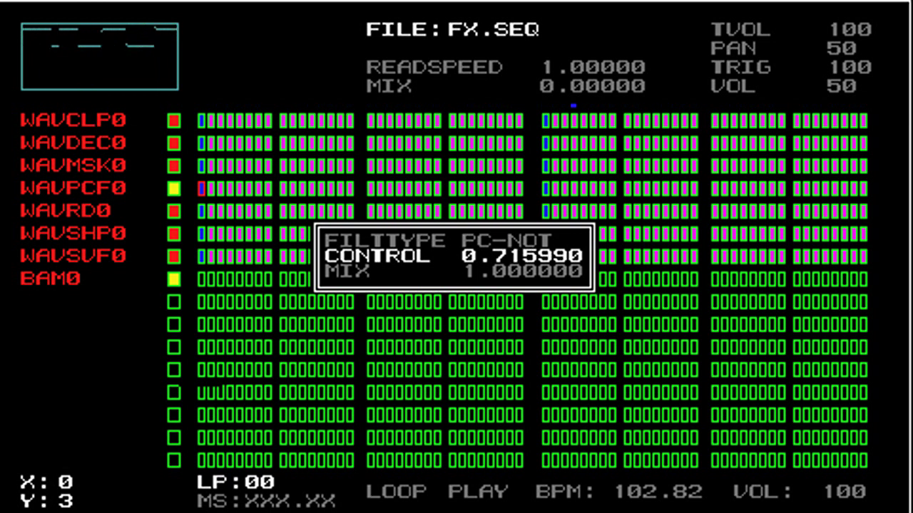
key(Left)
key(Left)
key(Left)
key(Left)
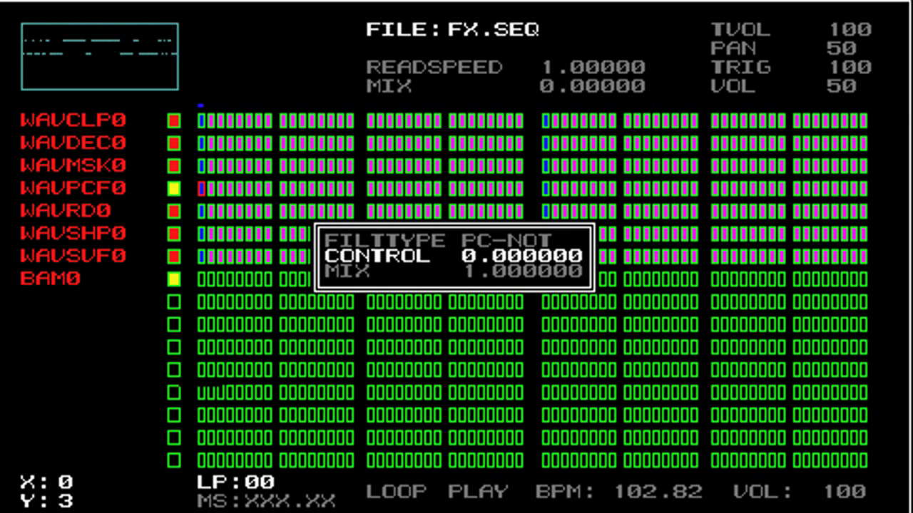
key(Right)
Change the filter type to PC-RM and sweep its control down to 0.000000 and up to 0.867830.
key(Up)
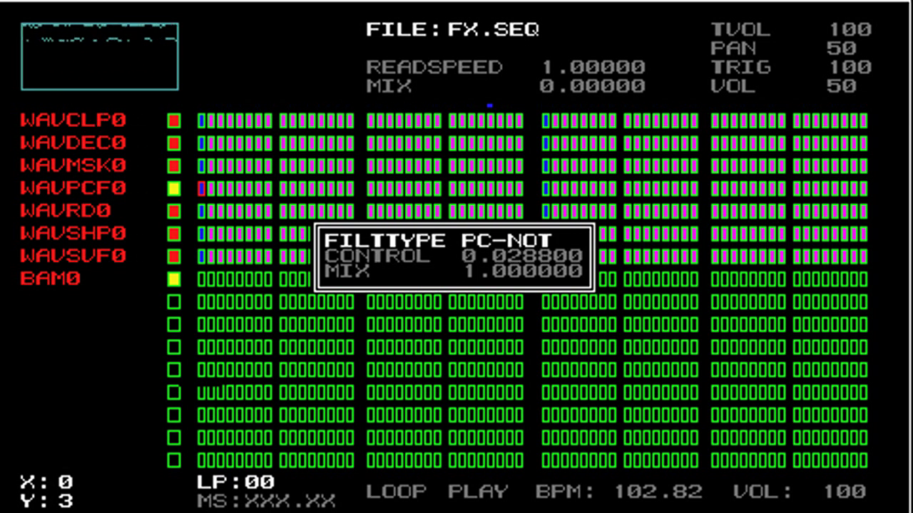
key(Right)
key(Down)
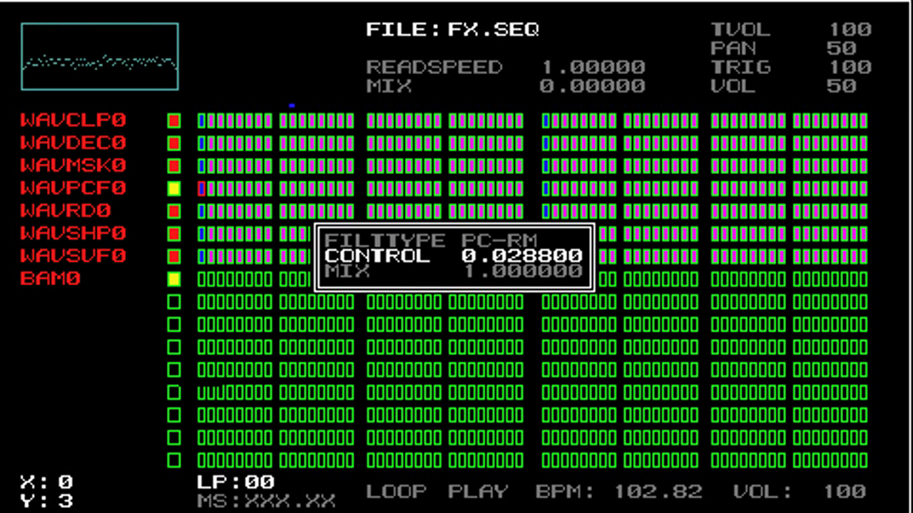
key(Left)
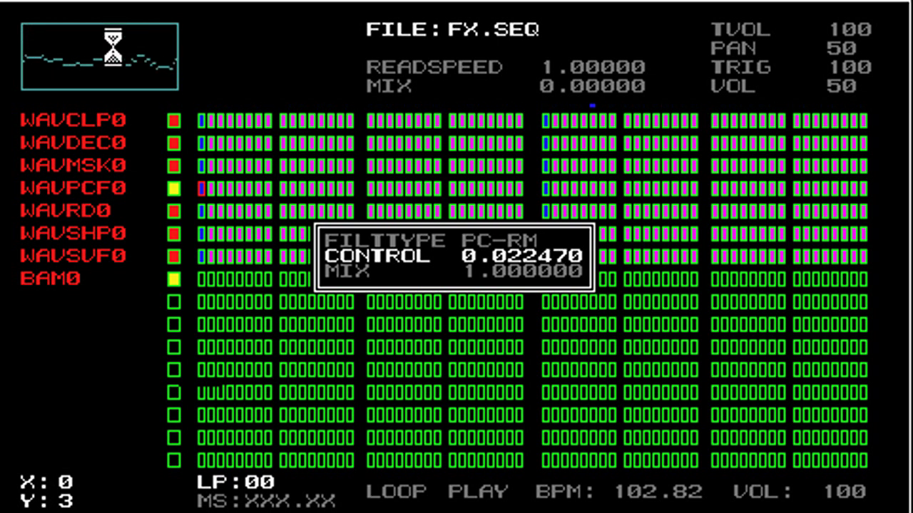
key(Left)
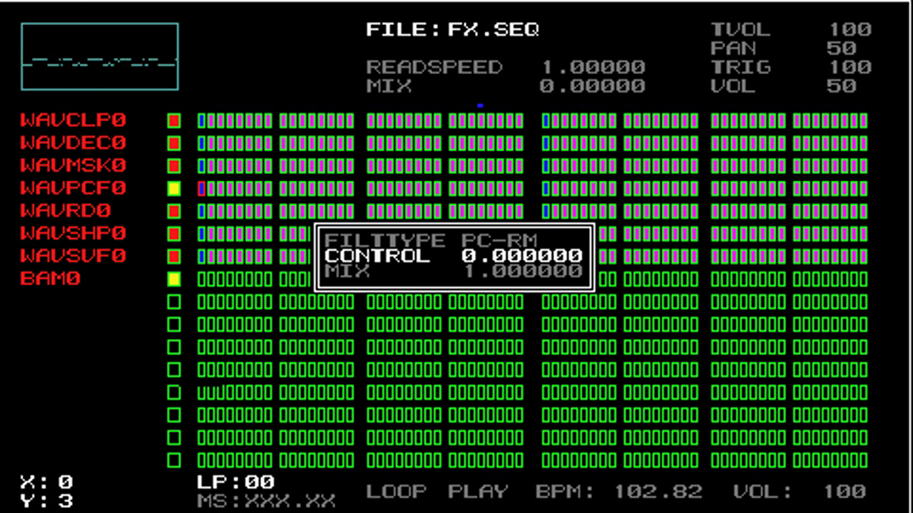
key(Right)
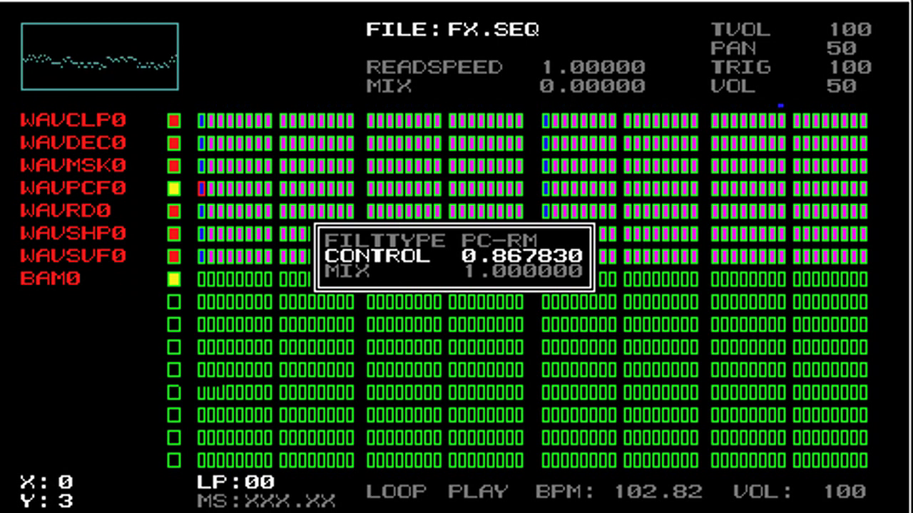
Set the PC-RM filter's mix to 0.201590 and close the WAVPCF0 effect parameters.
key(Down)
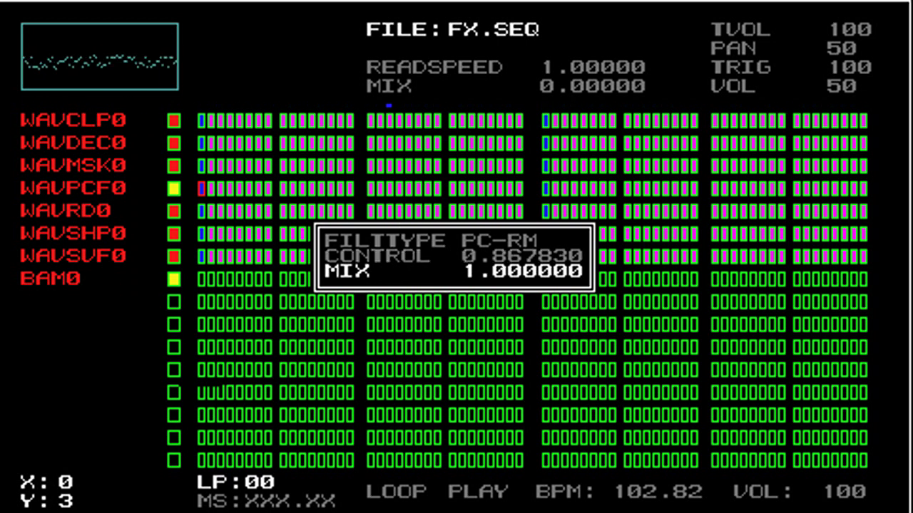
drag(86, 0, 95, 36)
key(Right)
key(Right)
key(Right)
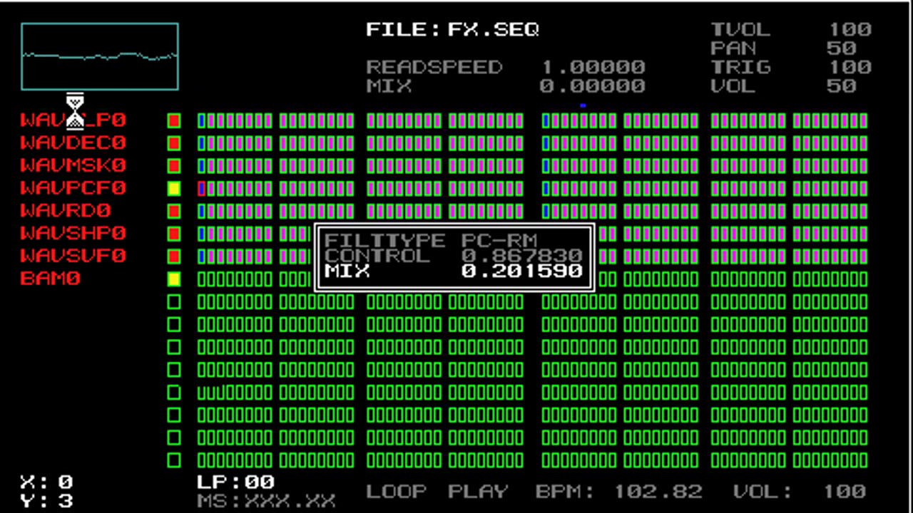
key(Return)
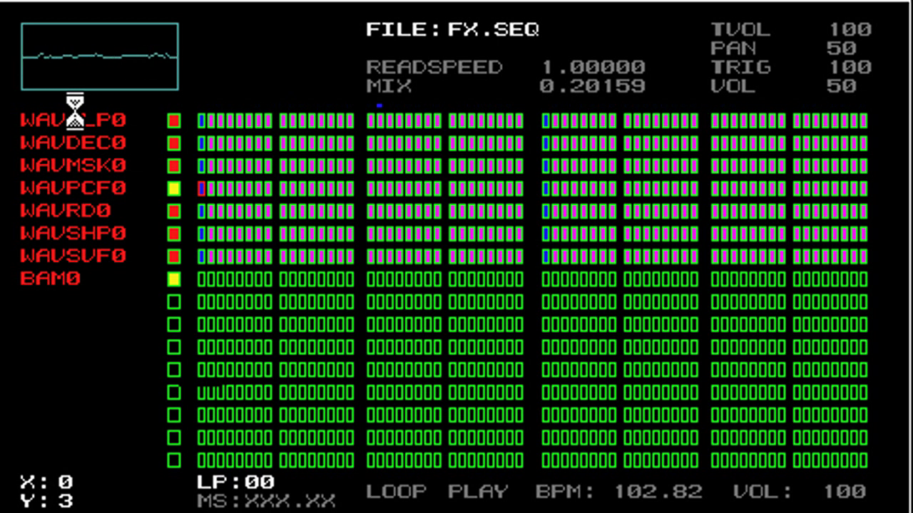
Switch playback from the WAVPCF0 track to WAVRD0 and open the mix setting of the WAVRD0 effect.
key(Down)
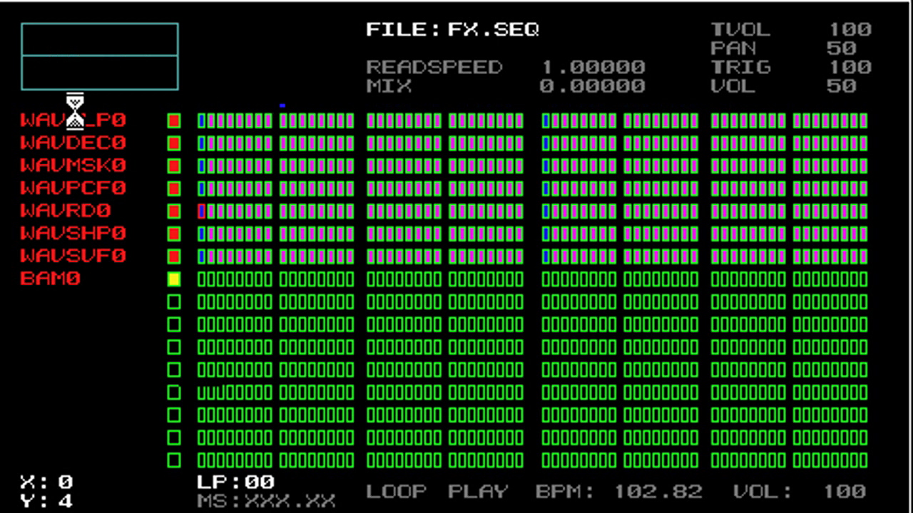
key(m)
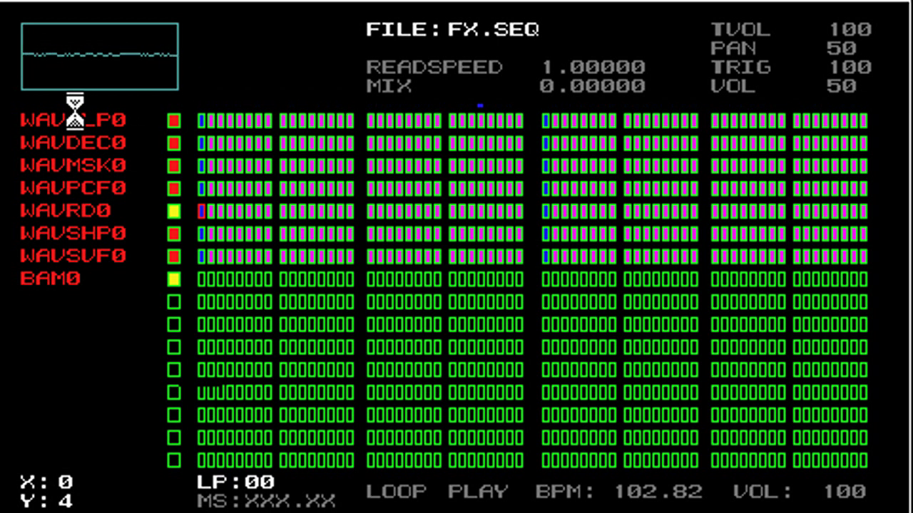
key(Return)
key(Down)
key(Return)
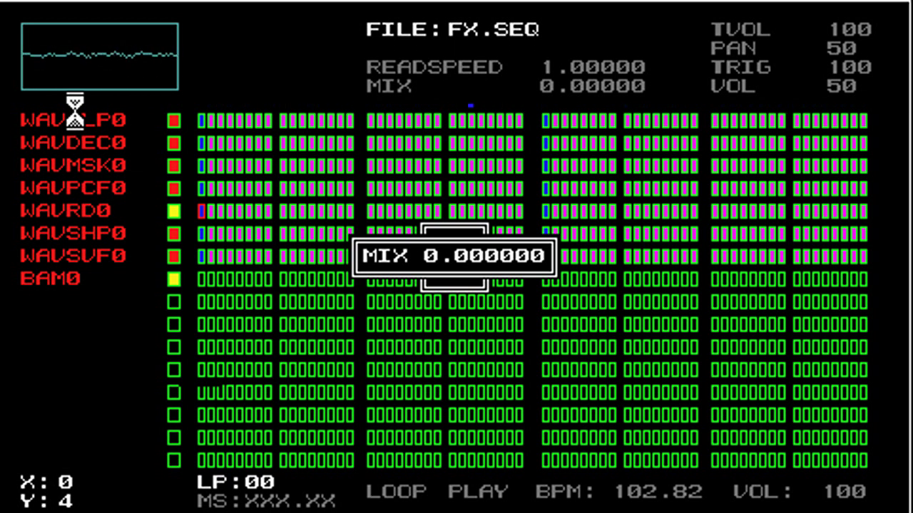
Sweep the WAVRD0 effect's mix up to 1.000000 and back down to 0.000000.
mouse_move(74, 114)
mouse_down()
mouse_move(71, 0)
mouse_move(75, 107)
mouse_up()
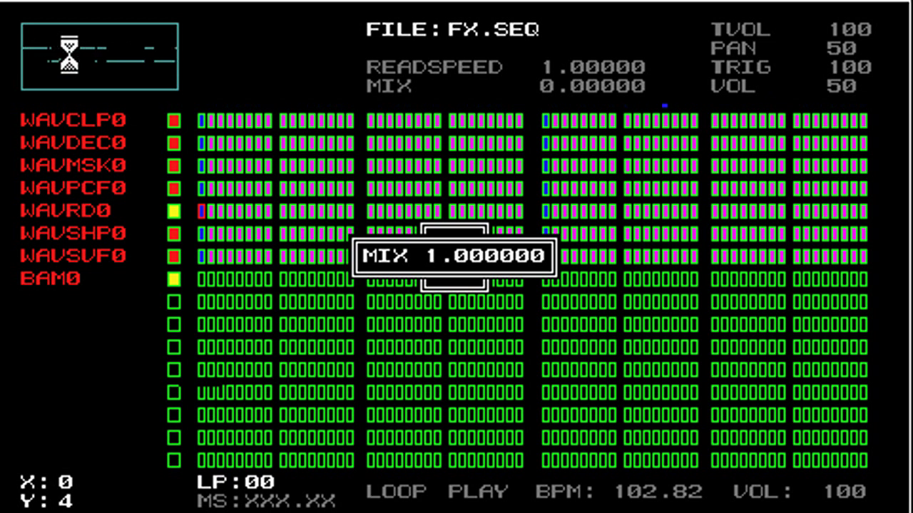
drag(68, 53, 70, 150)
mouse_move(78, 0)
mouse_down()
mouse_move(76, 169)
mouse_move(79, 1)
mouse_up()
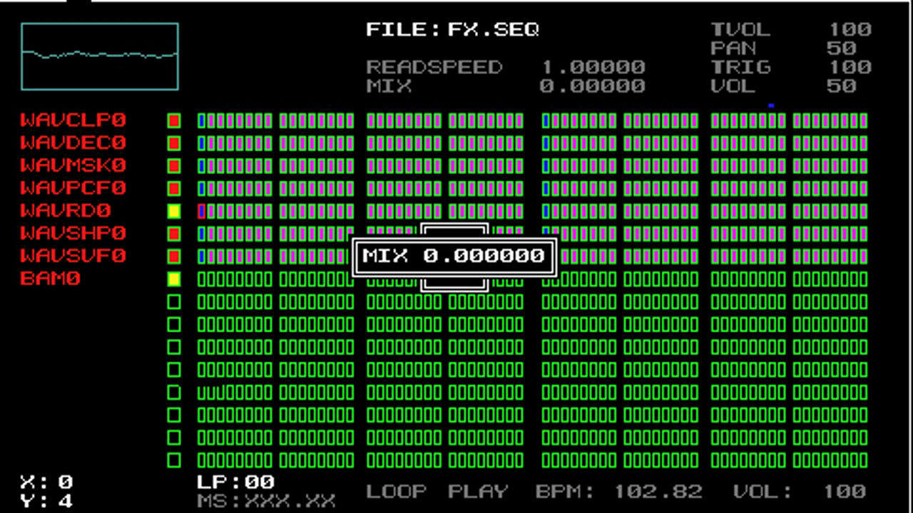